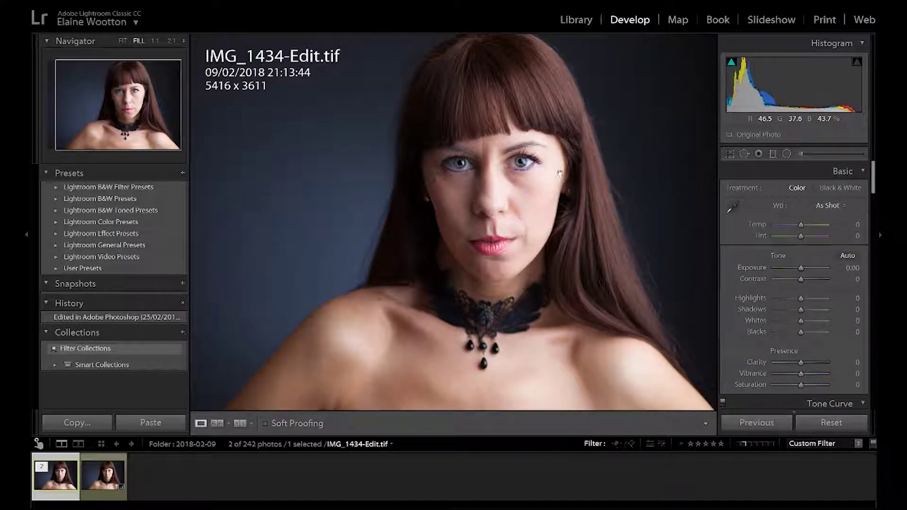
Step: Compare the raw IMG_1434.CR2 with the edited TIFF, then send the TIFF to Photoshop CC 2018
left_click(103, 482)
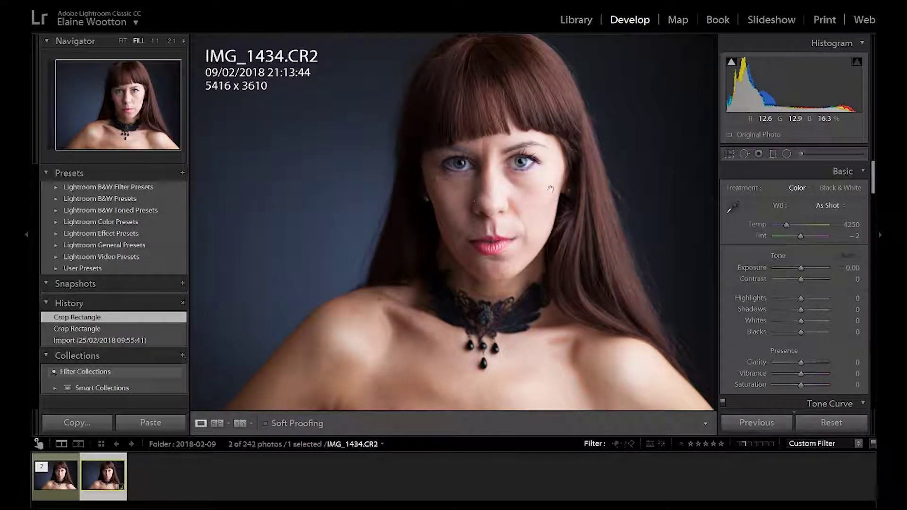
left_click(58, 488)
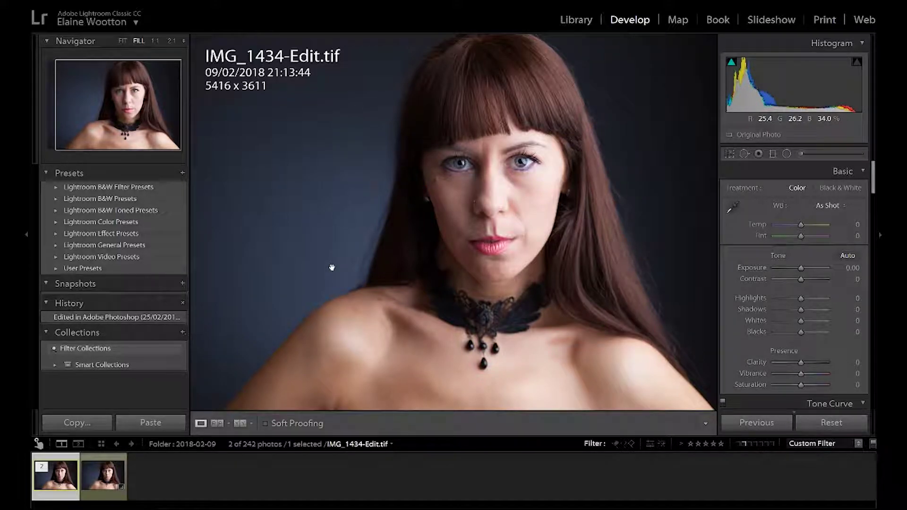
right_click(423, 209)
mouse_move(457, 298)
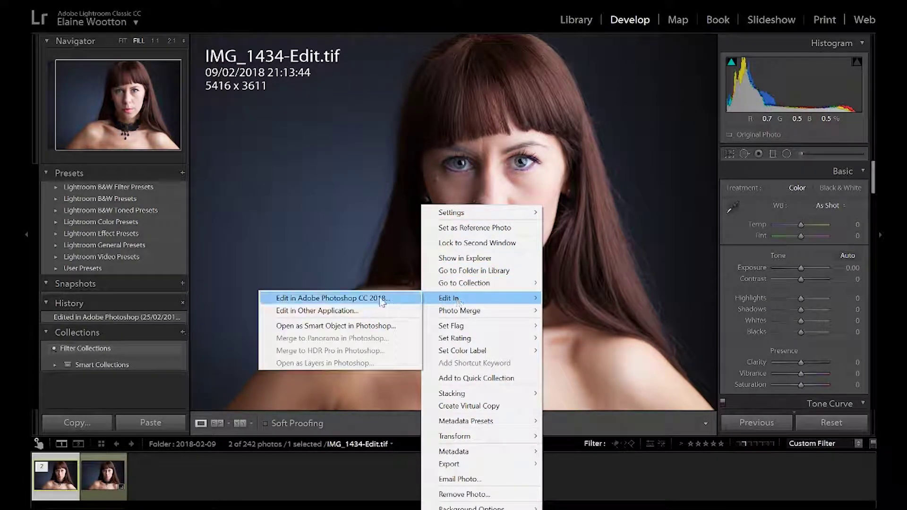
left_click(381, 302)
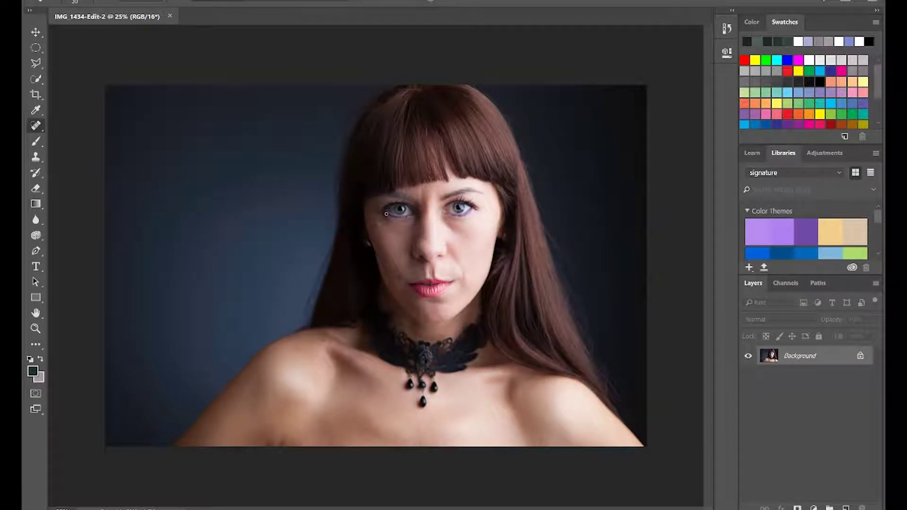
Step: Spot-heal the blemishes on the cheek, the nose and above the upper lip
scroll(386, 219, "up", 10)
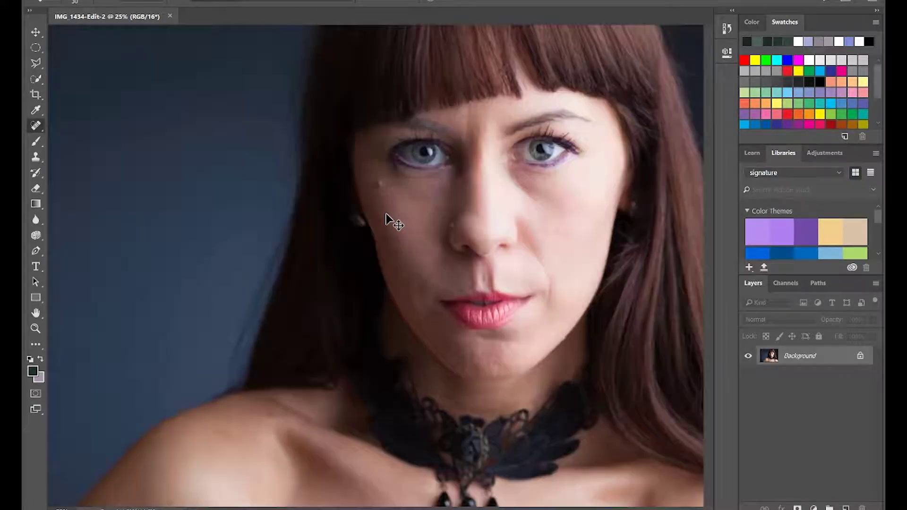
scroll(386, 219, "down", 4)
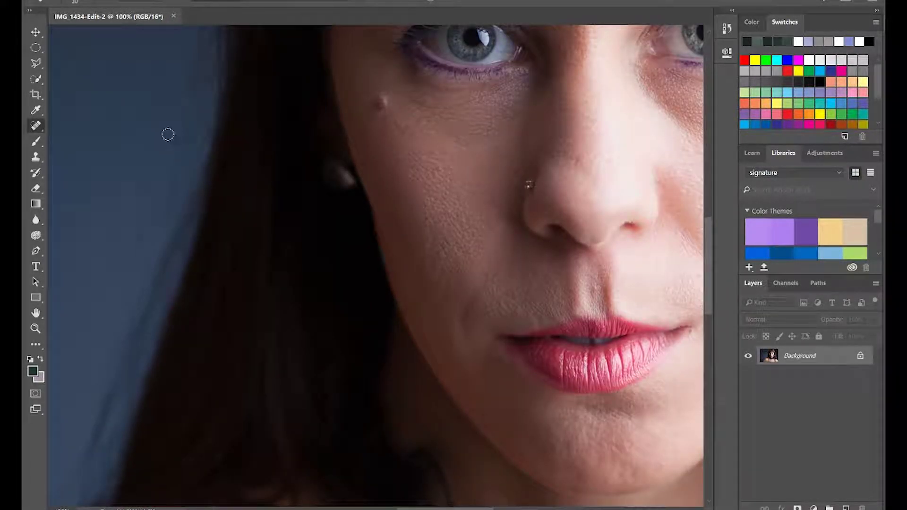
left_click(439, 167)
left_click(575, 159)
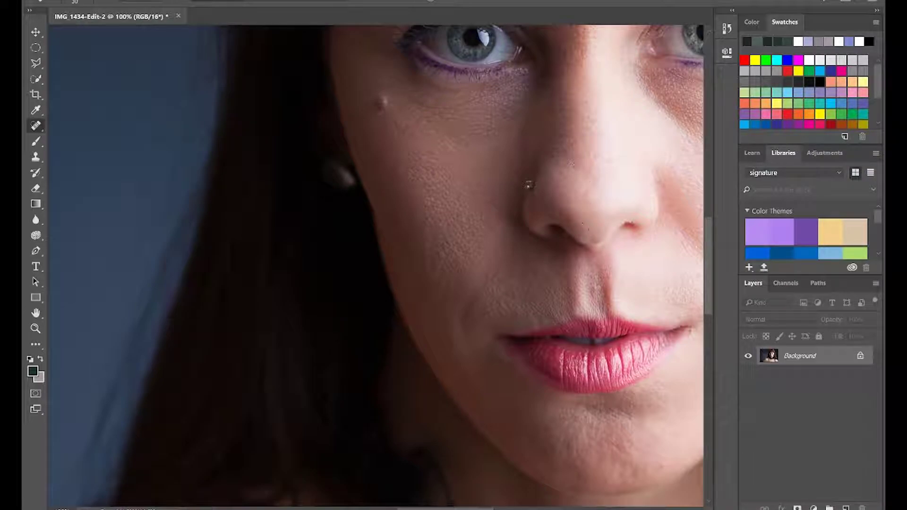
left_click(593, 292)
Step: Pan and zoom around the face to inspect the eyes, lips, chin and lace necklace
left_click_drag(654, 283, 449, 257)
left_click_drag(472, 207, 496, 294)
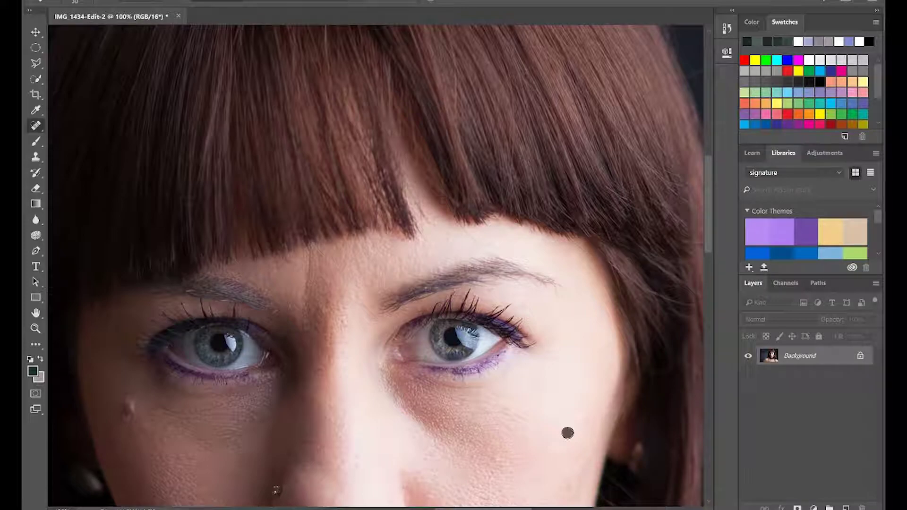
left_click_drag(538, 449, 578, 354)
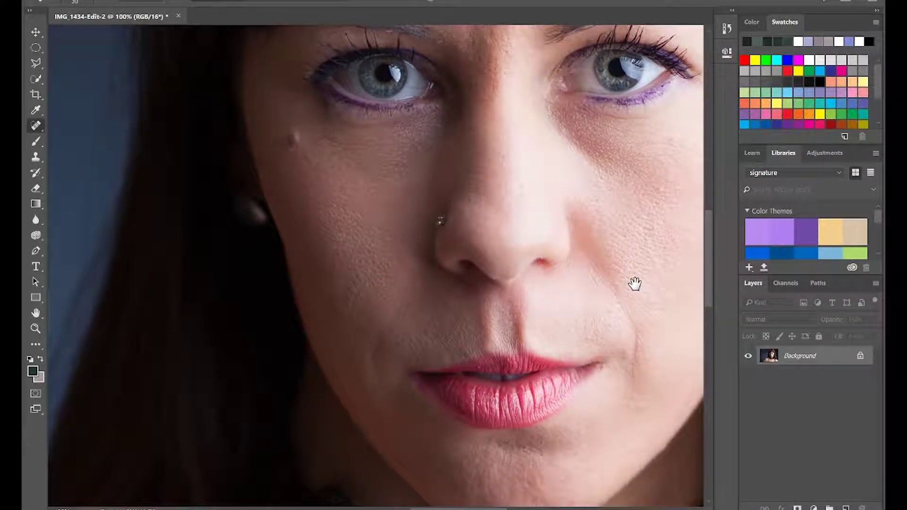
left_click_drag(634, 283, 577, 126)
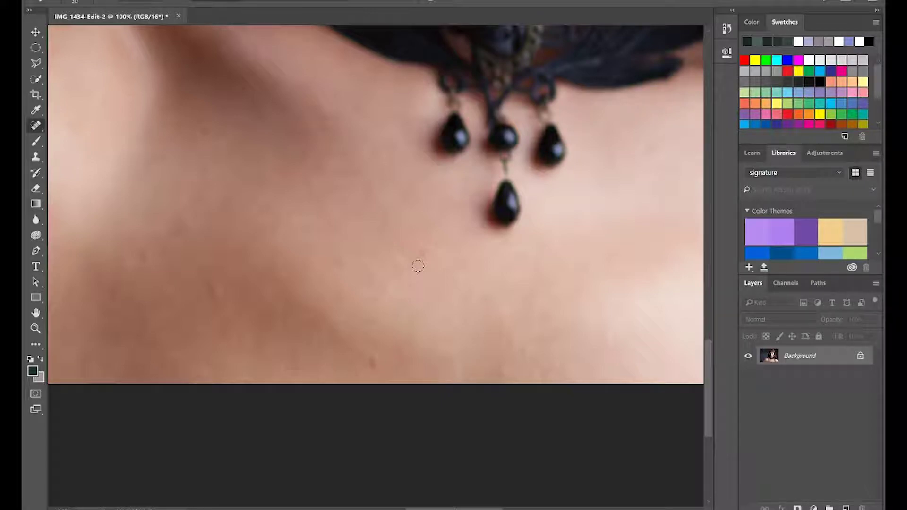
key("ctrl+minus")
key("ctrl+minus")
key("ctrl+minus")
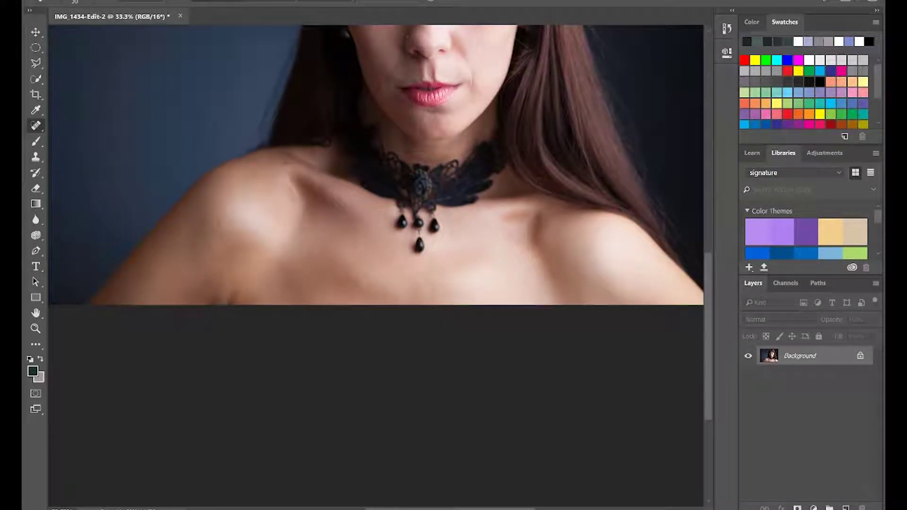
mouse_move(344, 91)
left_mouse_down()
mouse_move(348, 233)
mouse_move(362, 124)
mouse_move(309, 170)
mouse_move(327, 189)
left_mouse_up()
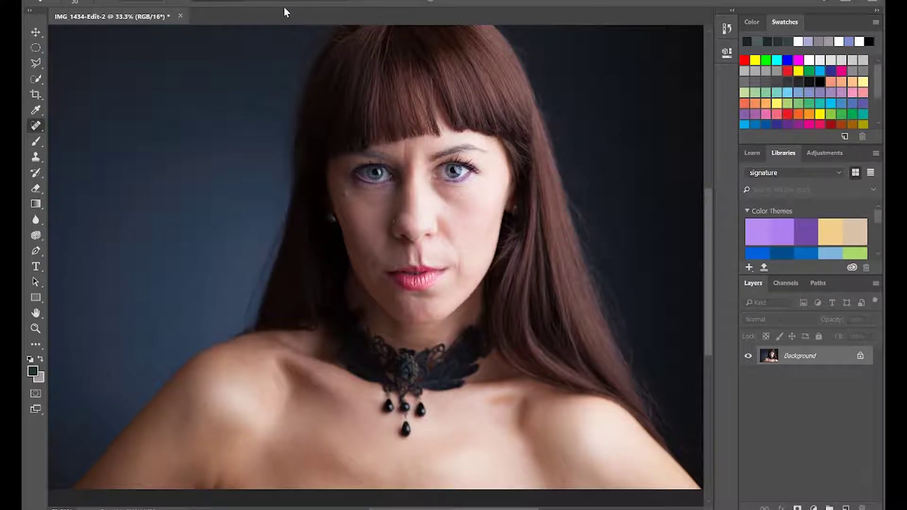
Step: Run Filter > Imagenomic > Portraiture 3 and apply the smoothing onto a new layer
left_click(208, 1)
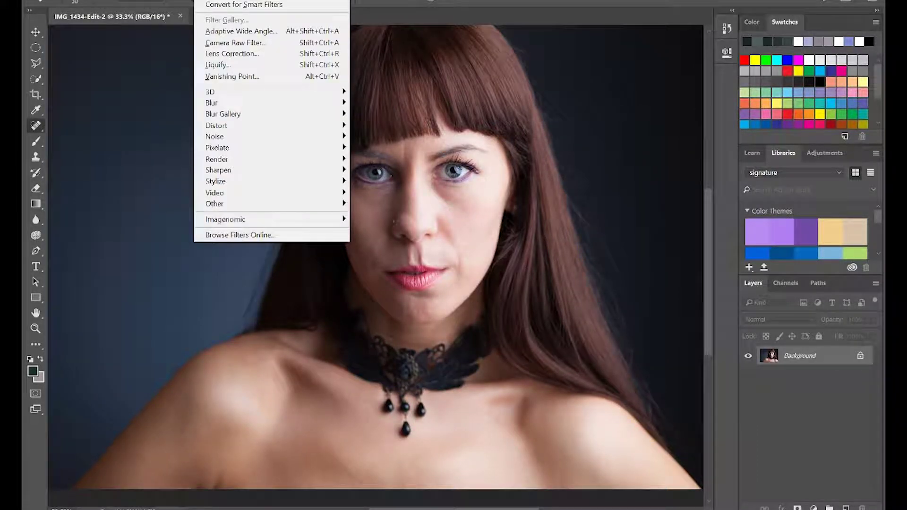
mouse_move(231, 219)
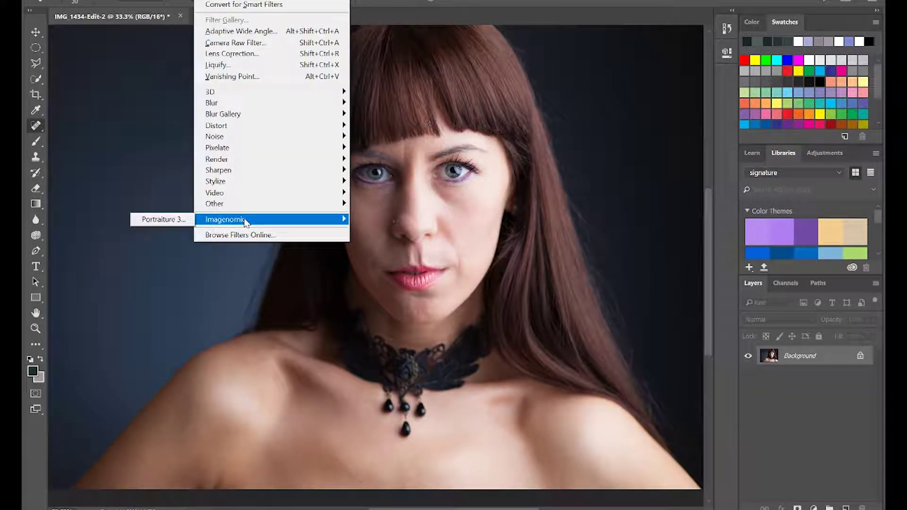
left_click(165, 224)
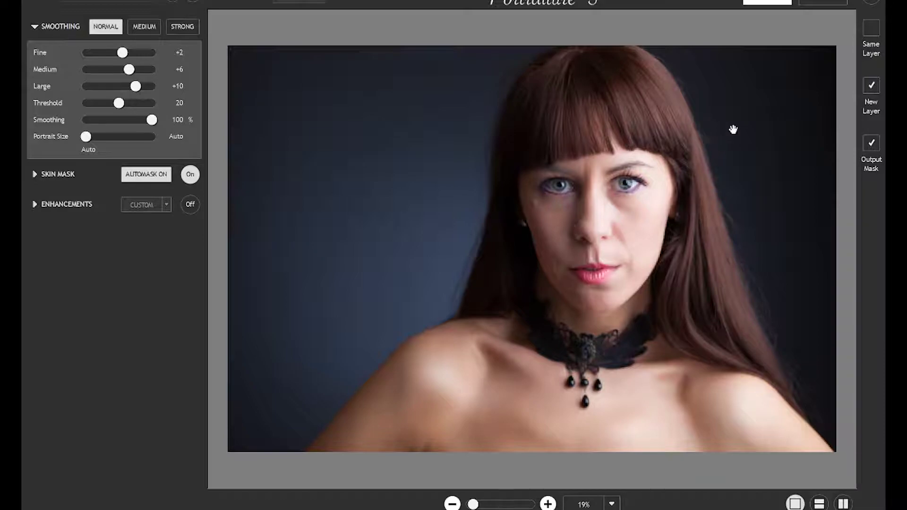
left_click(767, 2)
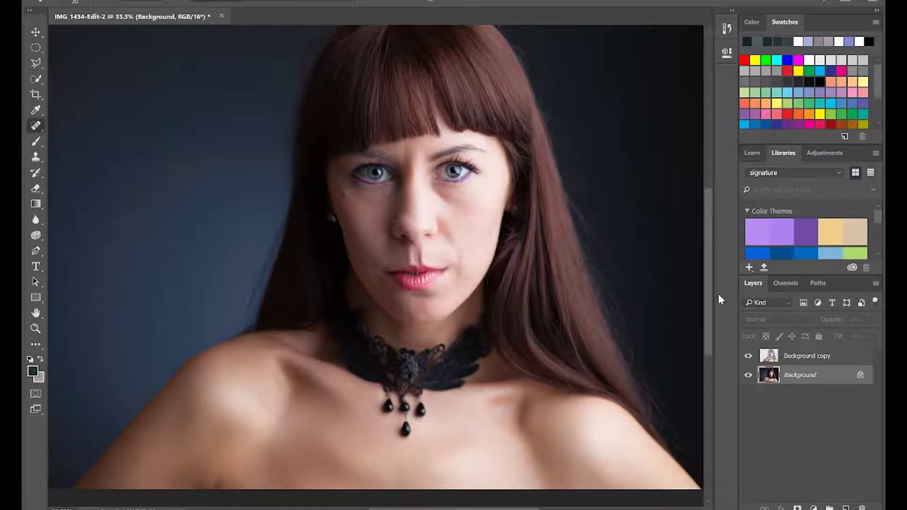
Step: Check the smoothing at 100% on the lips, then hide the original Background layer
key("ctrl+plus")
key("ctrl+plus")
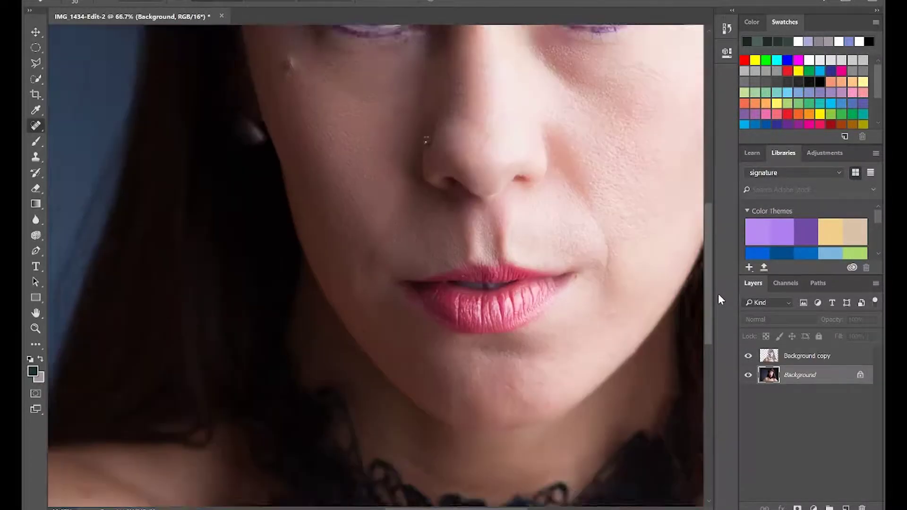
key("ctrl+plus")
key("ctrl+plus")
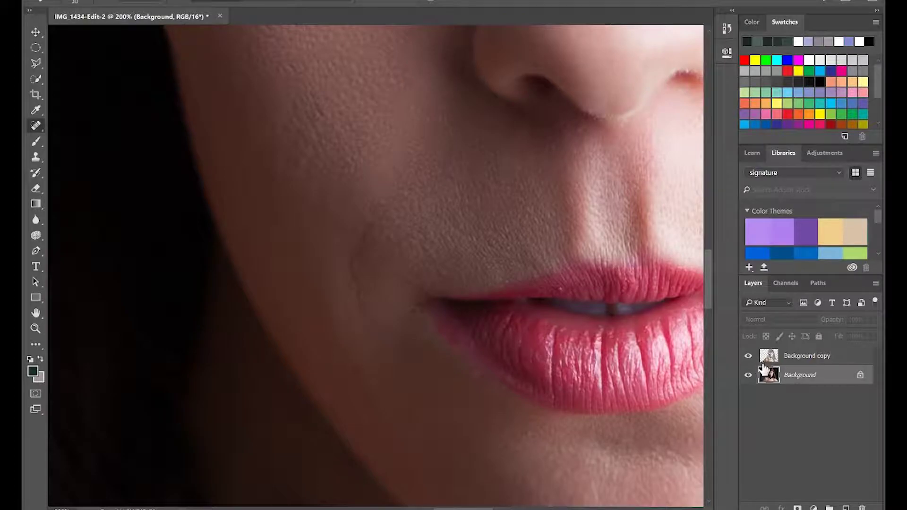
key("ctrl+minus")
key("ctrl+minus")
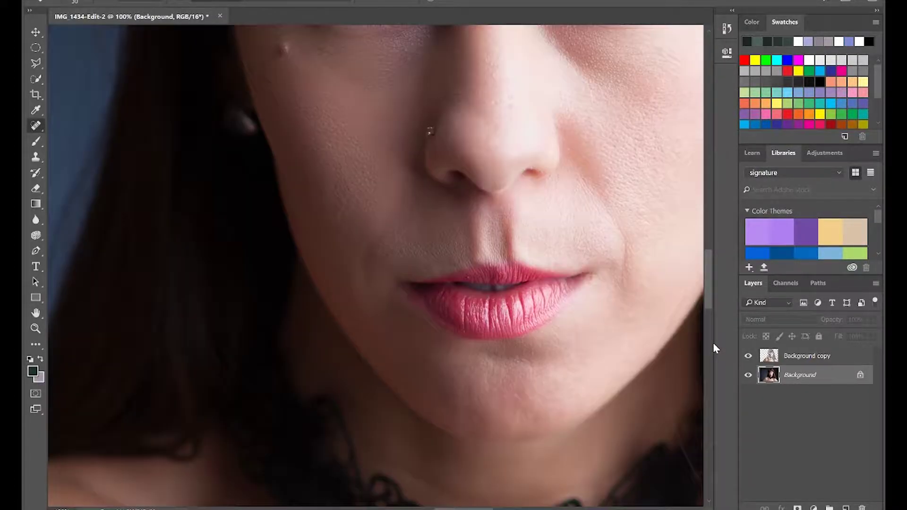
key("ctrl+minus")
key("ctrl+minus")
key("ctrl+minus")
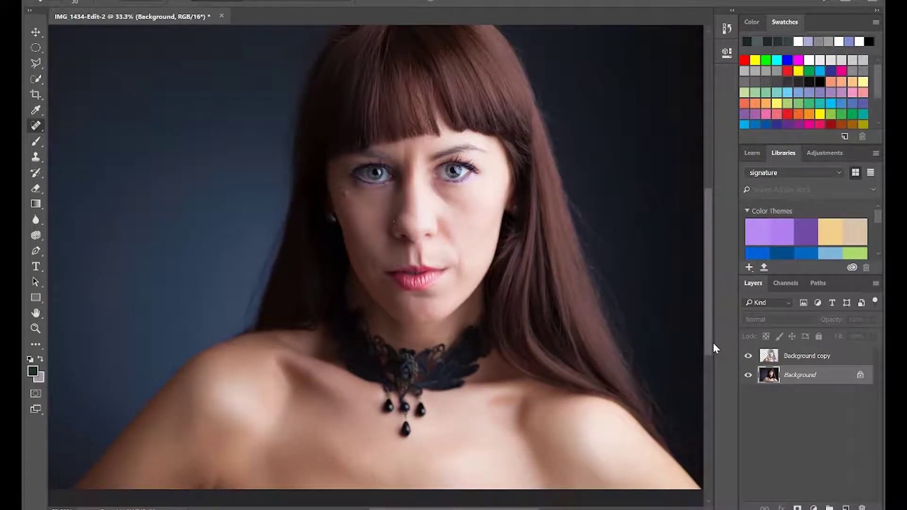
key("ctrl+plus")
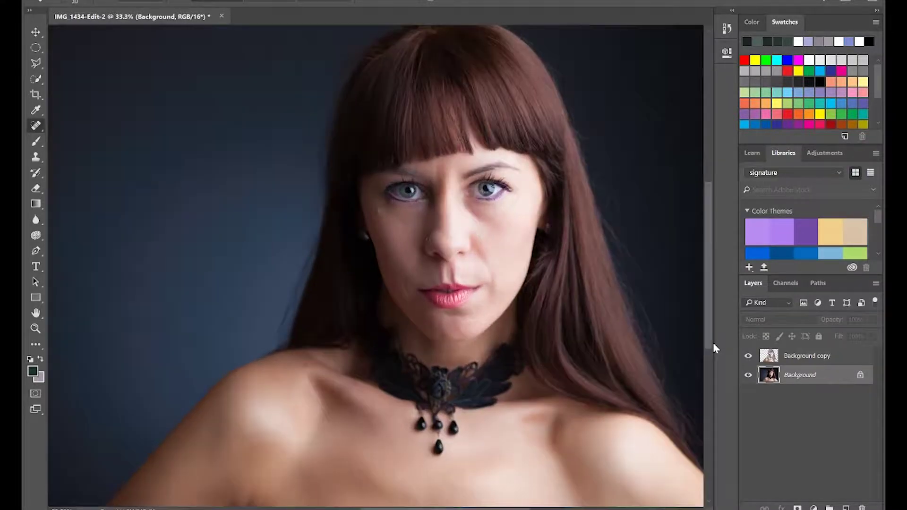
left_click(748, 375)
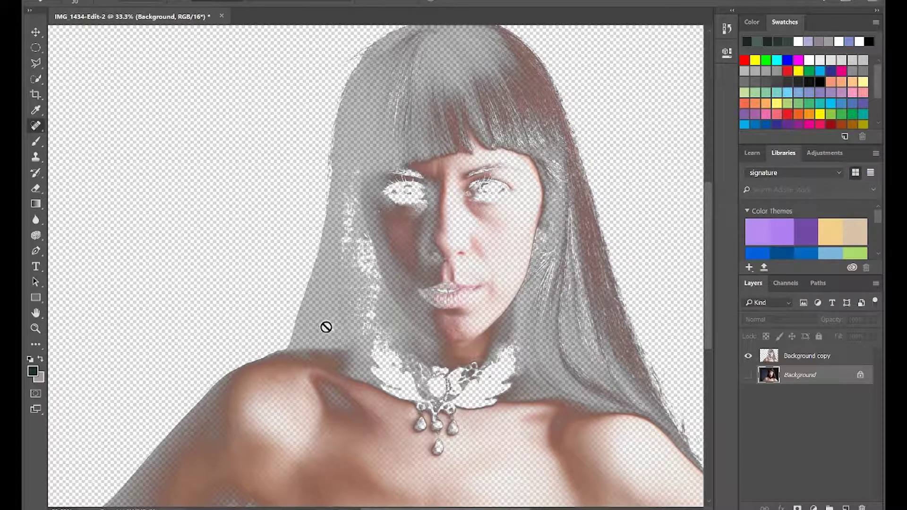
Step: On Background copy, erase the smoothing from the hair with a 900 then 300 eraser
left_click(798, 359)
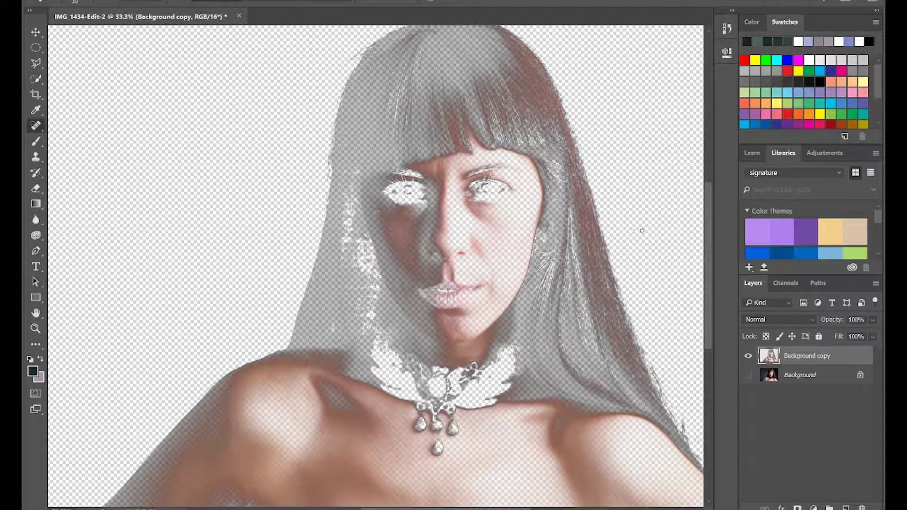
key("e")
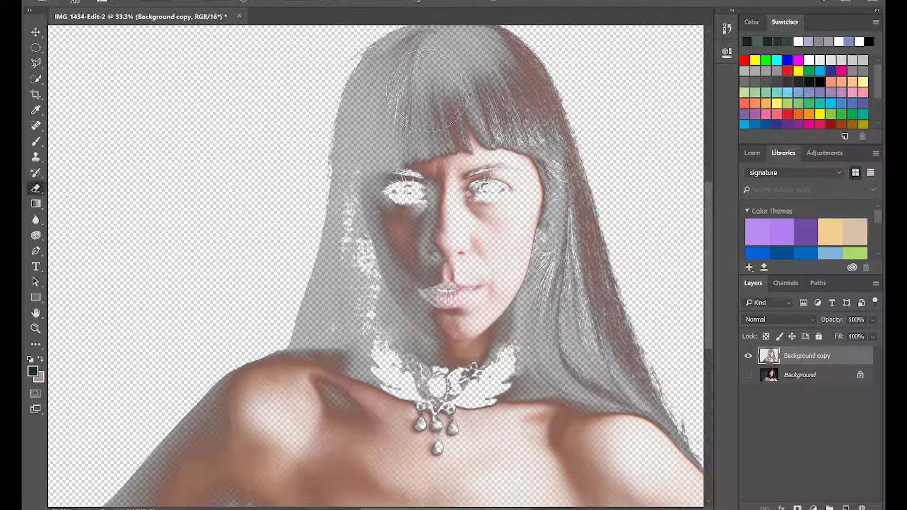
key("bracketright")
key("bracketright")
key("bracketright")
key("bracketright")
key("bracketright")
key("bracketright")
mouse_move(392, 71)
left_mouse_down()
mouse_move(492, 48)
mouse_move(419, 43)
mouse_move(385, 64)
mouse_move(396, 78)
mouse_move(350, 85)
mouse_move(326, 101)
mouse_move(493, 61)
mouse_move(583, 56)
mouse_move(546, 52)
left_mouse_up()
key("bracketleft")
key("bracketleft")
key("bracketleft")
key("bracketleft")
key("bracketleft")
key("bracketleft")
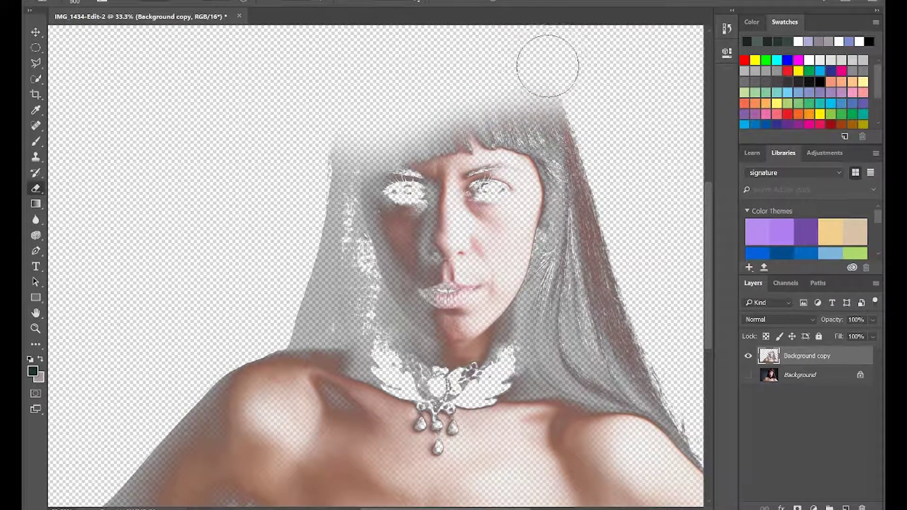
right_click(489, 121)
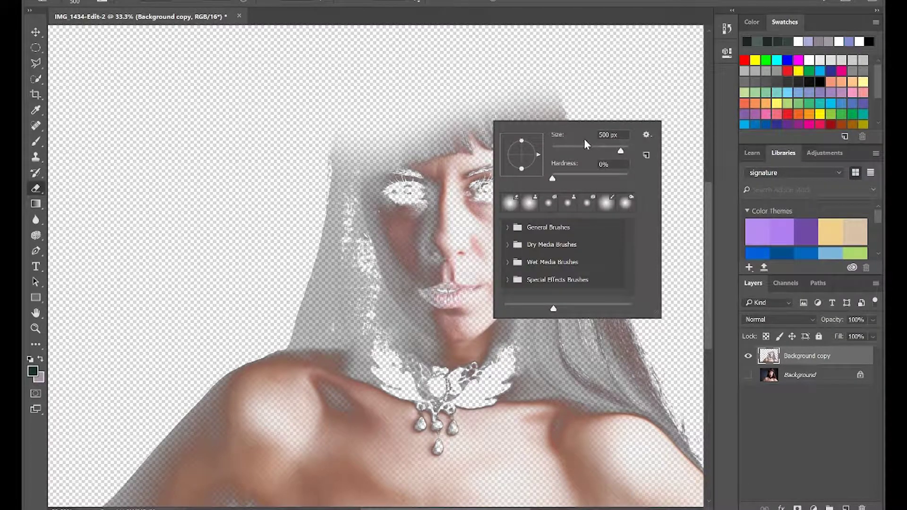
left_click(583, 76)
mouse_move(583, 76)
left_mouse_down()
mouse_move(483, 110)
mouse_move(552, 115)
mouse_move(542, 117)
mouse_move(587, 257)
mouse_move(591, 212)
mouse_move(600, 209)
mouse_move(630, 308)
mouse_move(602, 303)
mouse_move(584, 263)
mouse_move(545, 282)
mouse_move(549, 264)
mouse_move(548, 358)
mouse_move(532, 373)
mouse_move(648, 370)
mouse_move(607, 329)
mouse_move(711, 429)
mouse_move(664, 389)
mouse_move(619, 374)
mouse_move(566, 379)
mouse_move(581, 364)
left_mouse_up()
mouse_move(429, 111)
left_mouse_down()
mouse_move(447, 113)
mouse_move(389, 132)
mouse_move(436, 112)
mouse_move(329, 132)
mouse_move(317, 206)
mouse_move(320, 225)
mouse_move(326, 177)
mouse_move(333, 276)
mouse_move(323, 225)
mouse_move(329, 221)
mouse_move(343, 281)
mouse_move(320, 214)
mouse_move(323, 174)
mouse_move(328, 297)
mouse_move(341, 311)
mouse_move(338, 295)
mouse_move(302, 307)
mouse_move(314, 324)
mouse_move(298, 326)
mouse_move(325, 326)
mouse_move(288, 321)
mouse_move(361, 323)
mouse_move(352, 288)
left_mouse_up()
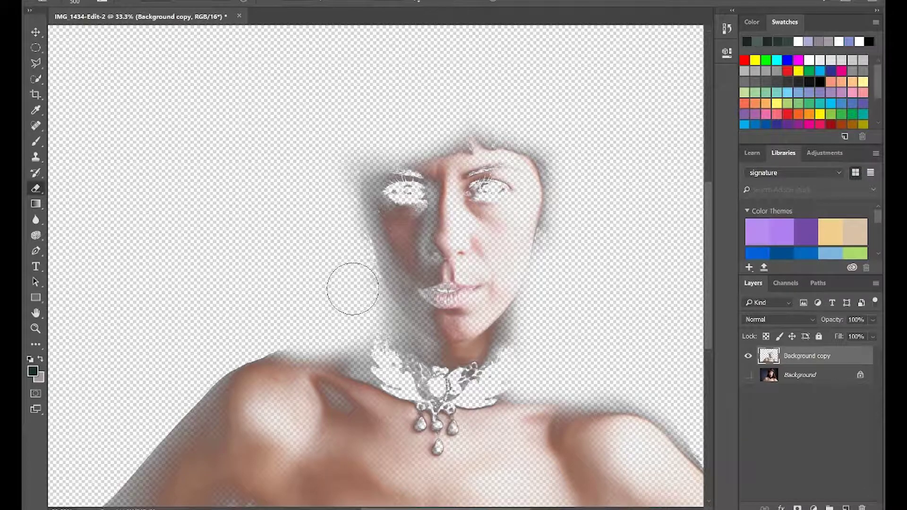
Step: With a 125 eraser, remove the smoothing from both eyes, the eyelid and brow, and the necklace
key("bracketleft")
key("bracketleft")
key("bracketleft")
key("bracketleft")
key("bracketleft")
key("bracketleft")
key("bracketleft")
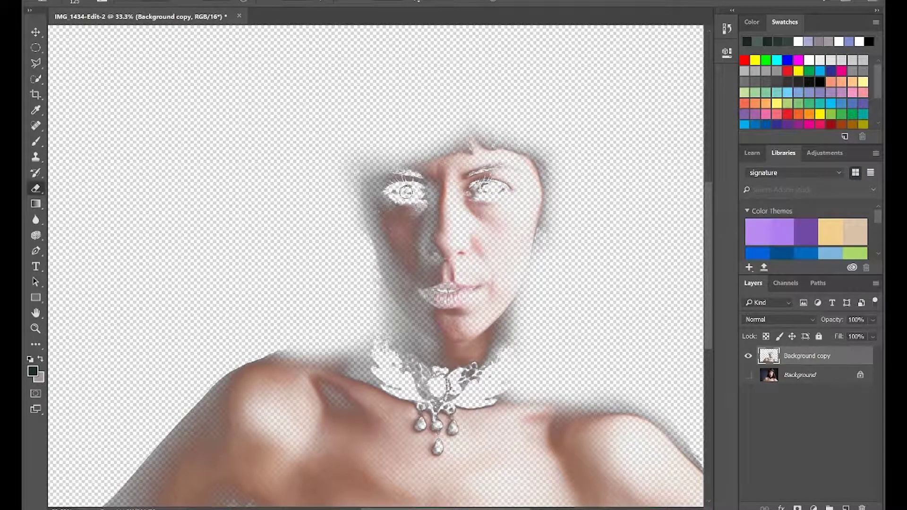
mouse_move(406, 192)
left_mouse_down()
mouse_move(389, 187)
mouse_move(422, 193)
left_mouse_up()
mouse_move(475, 185)
left_mouse_down()
mouse_move(503, 193)
mouse_move(470, 174)
mouse_move(514, 166)
left_mouse_up()
mouse_move(425, 171)
left_mouse_down()
mouse_move(356, 170)
mouse_move(447, 144)
mouse_move(465, 151)
mouse_move(466, 129)
mouse_move(453, 146)
mouse_move(467, 150)
mouse_move(466, 137)
mouse_move(483, 135)
mouse_move(535, 154)
mouse_move(546, 183)
mouse_move(543, 237)
left_mouse_up()
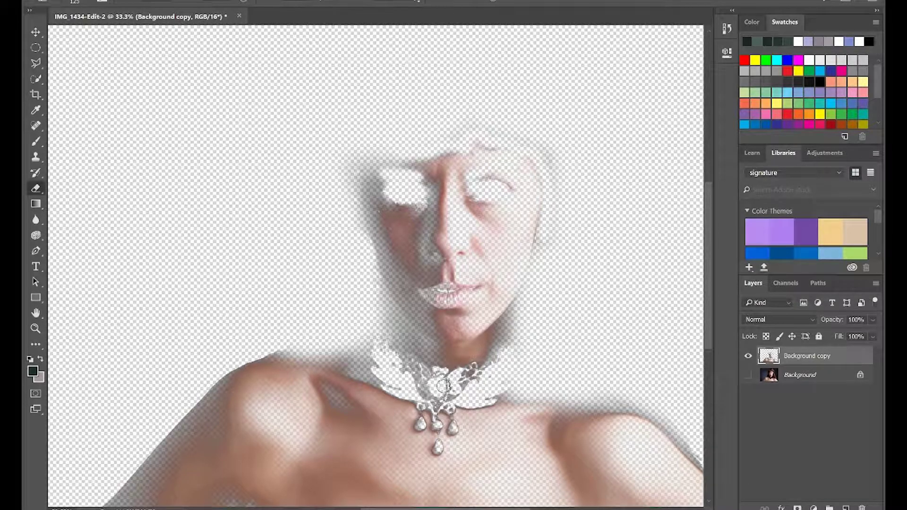
mouse_move(443, 386)
left_mouse_down()
mouse_move(415, 378)
mouse_move(410, 364)
mouse_move(472, 380)
mouse_move(416, 399)
mouse_move(442, 406)
mouse_move(444, 395)
left_mouse_up()
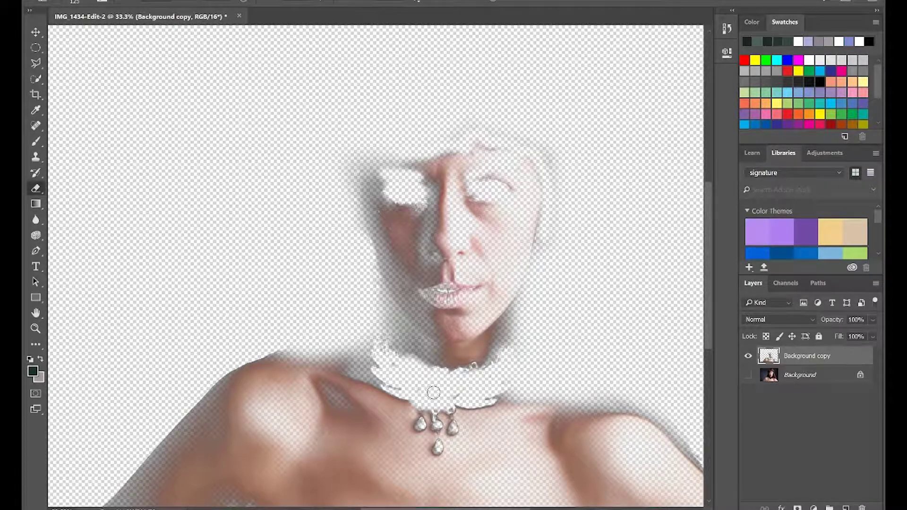
Step: Show the Background layer again and toggle Background copy at 50% to compare before and after
left_click(749, 377)
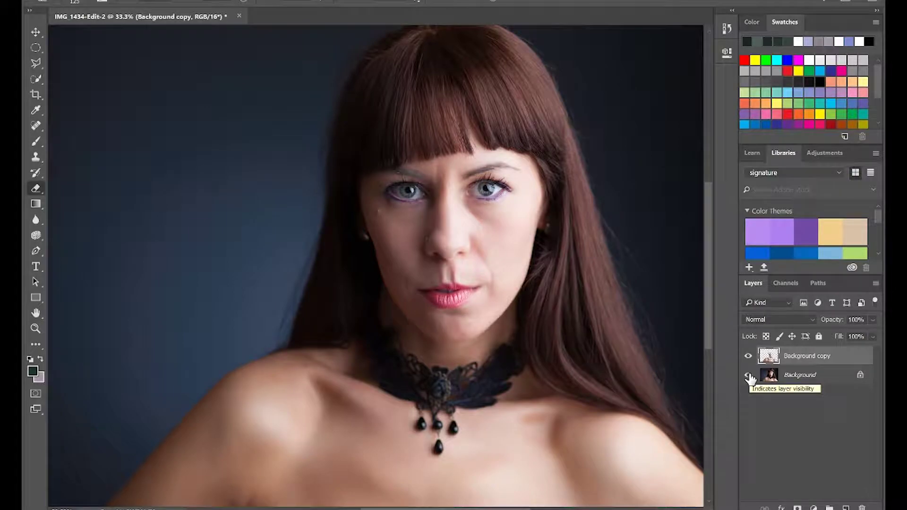
key("ctrl+plus")
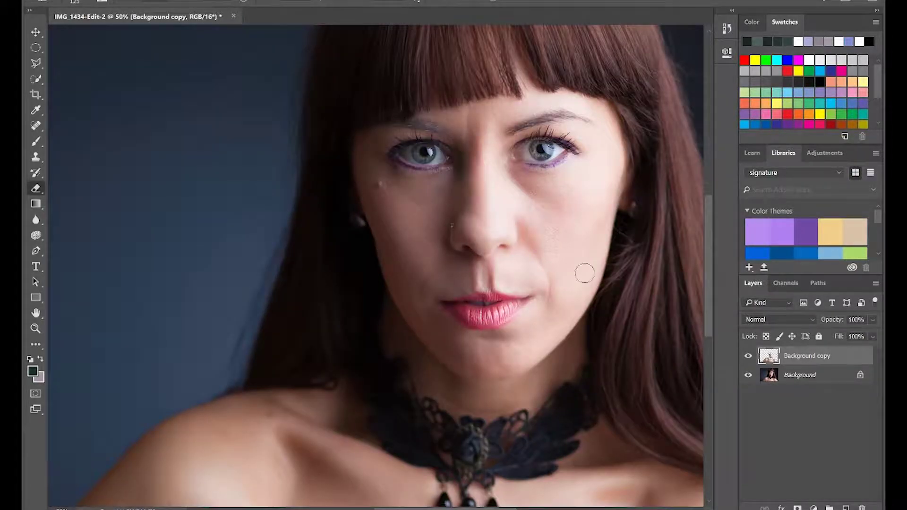
left_click(747, 357)
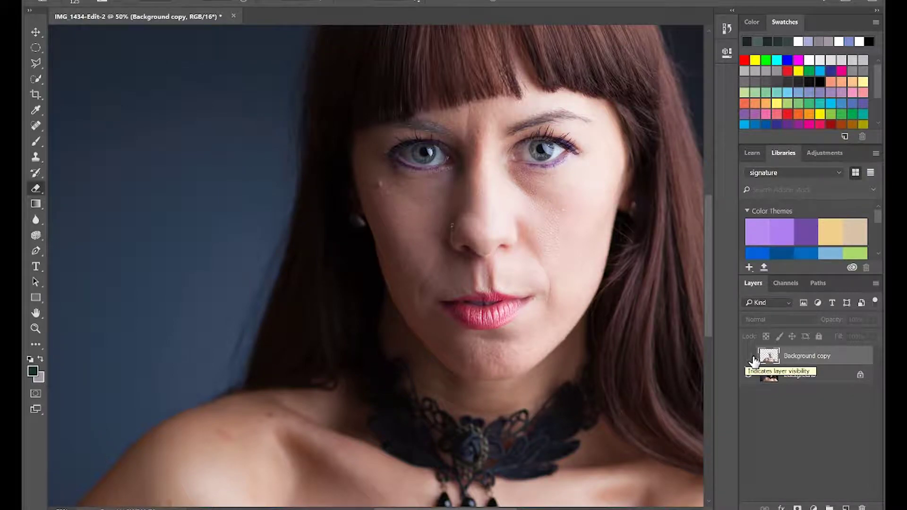
left_click(747, 357)
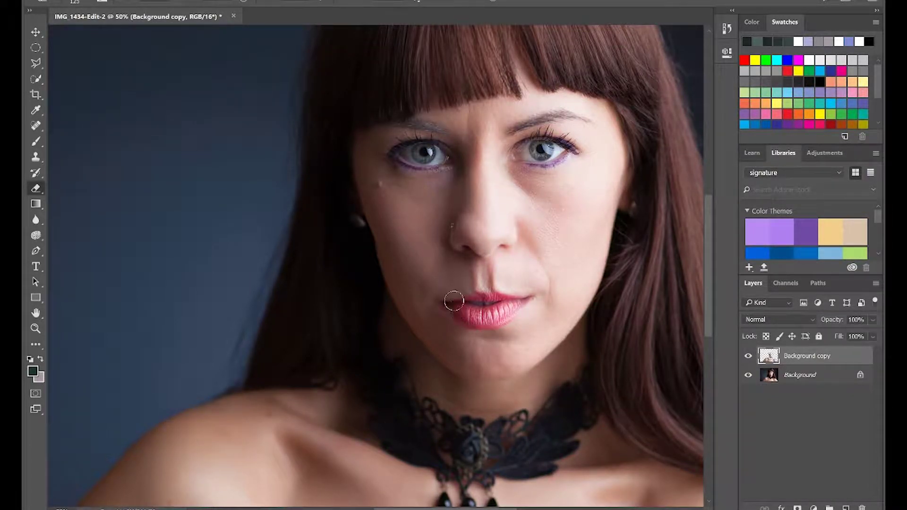
Step: Inspect skin texture at 200%, zoom out to 25%, then bring up the OBS window
key("ctrl")
key("ctrl+plus")
key("ctrl+plus")
key("ctrl+plus")
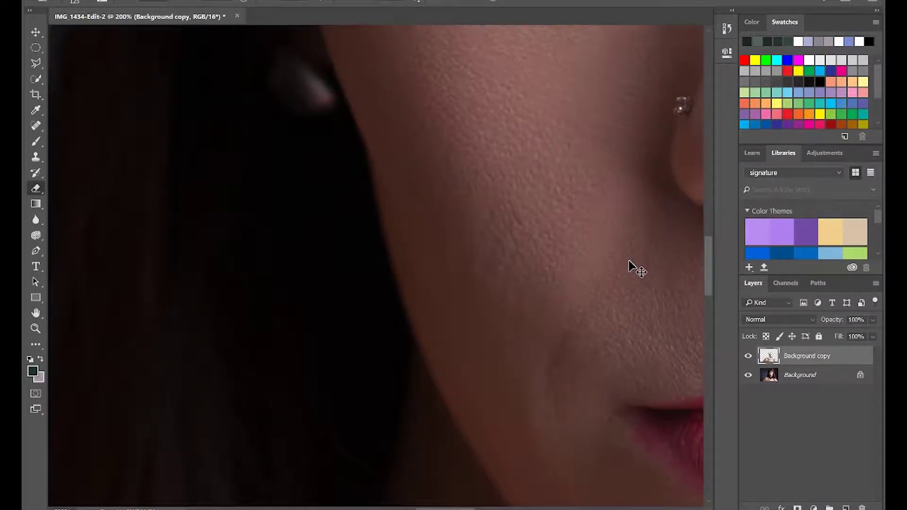
key("ctrl+minus")
key("ctrl+minus")
key("ctrl+minus")
key("ctrl+minus")
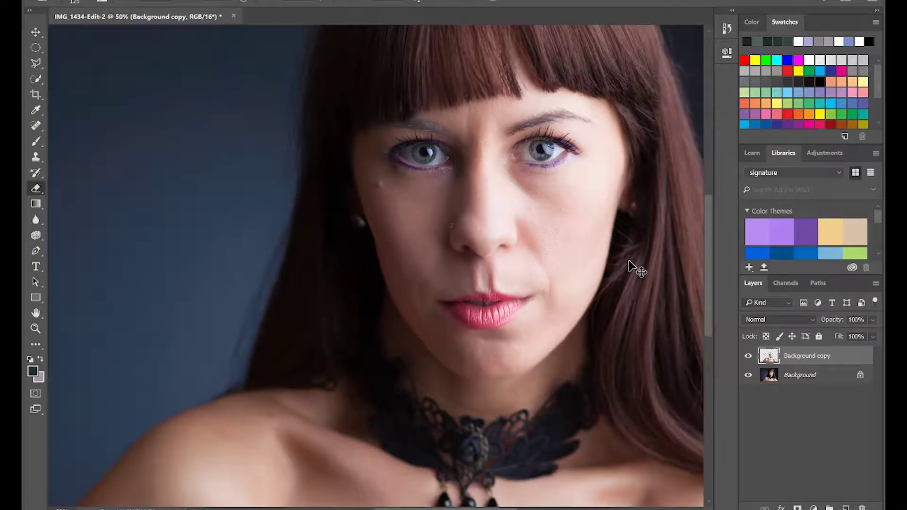
key("ctrl+minus")
key("ctrl+minus")
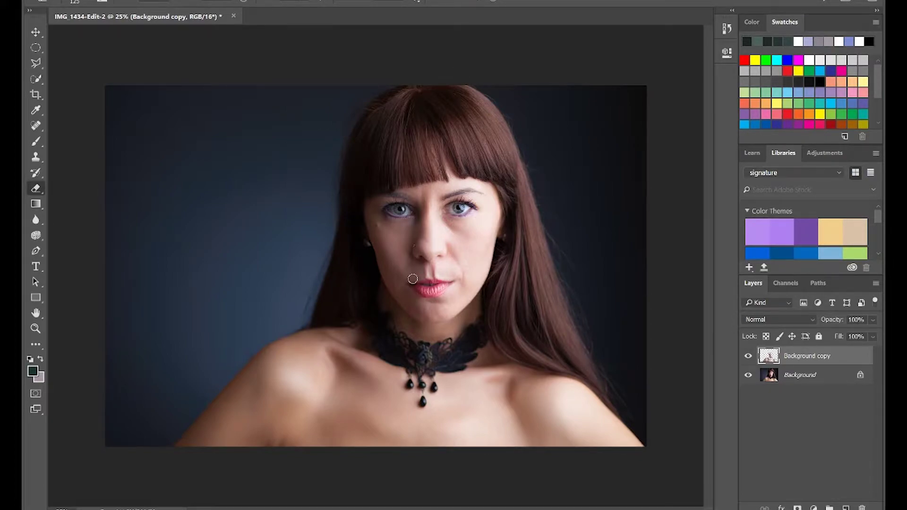
left_click(360, 458)
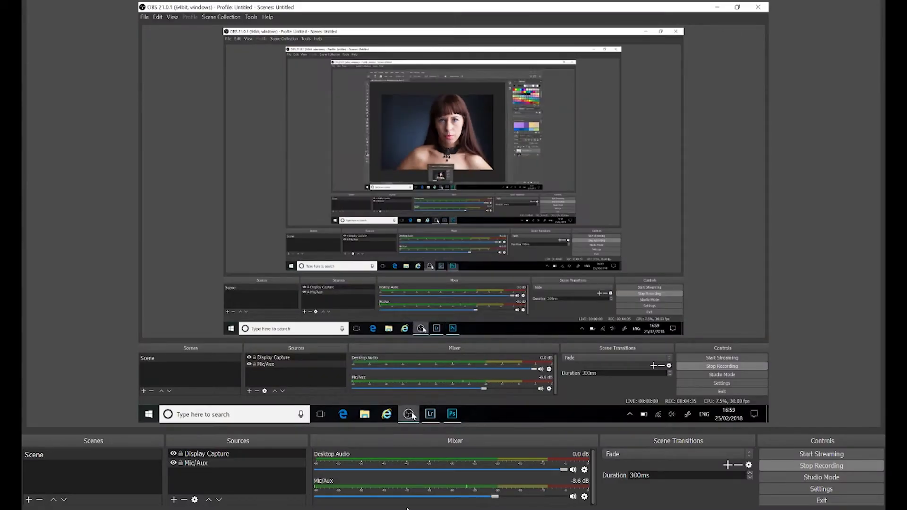